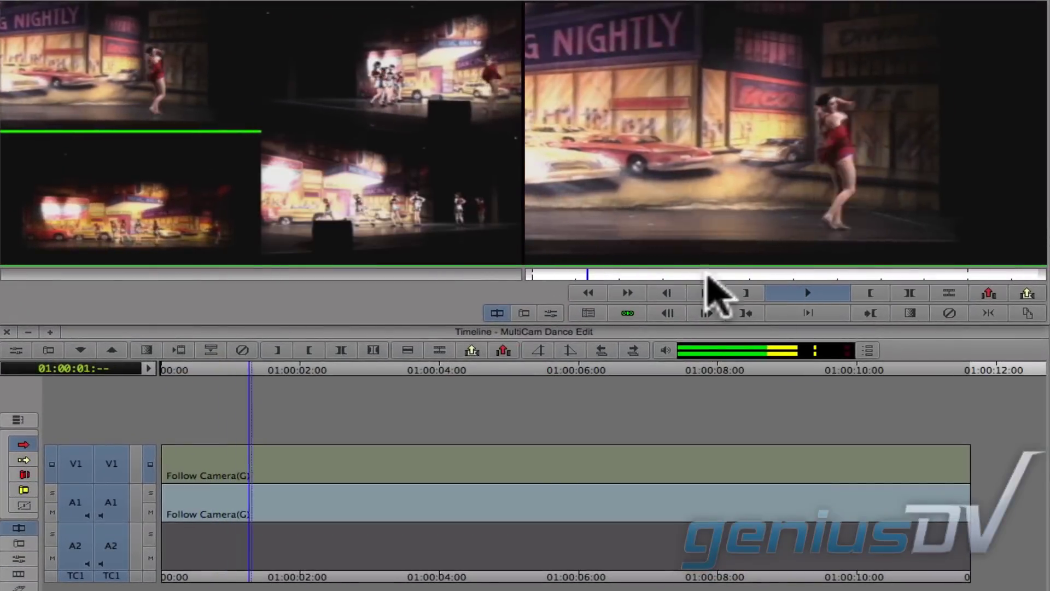
During playback, cut between the top-right, bottom-right, bottom-left and top-left quad-split camera angles
{"action": "left_click", "coordinate": [385, 88]}
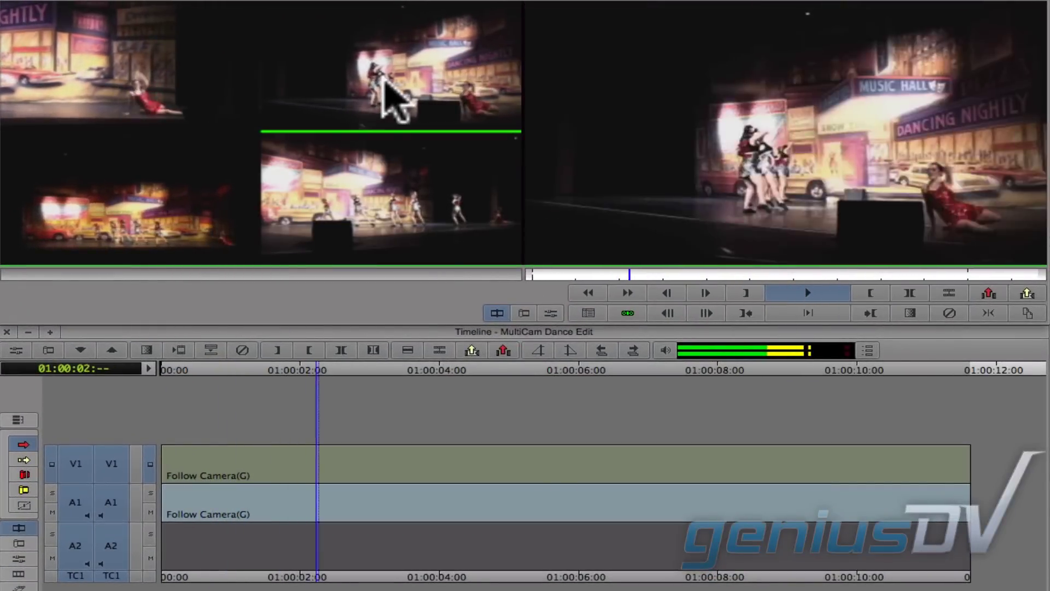
{"action": "left_click", "coordinate": [391, 202]}
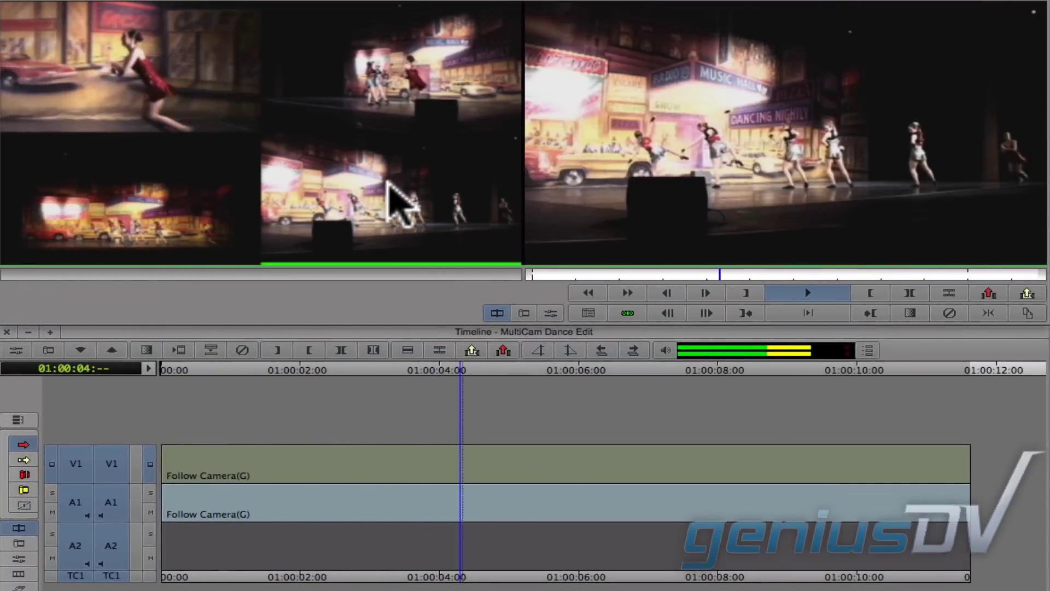
{"action": "left_click", "coordinate": [180, 230]}
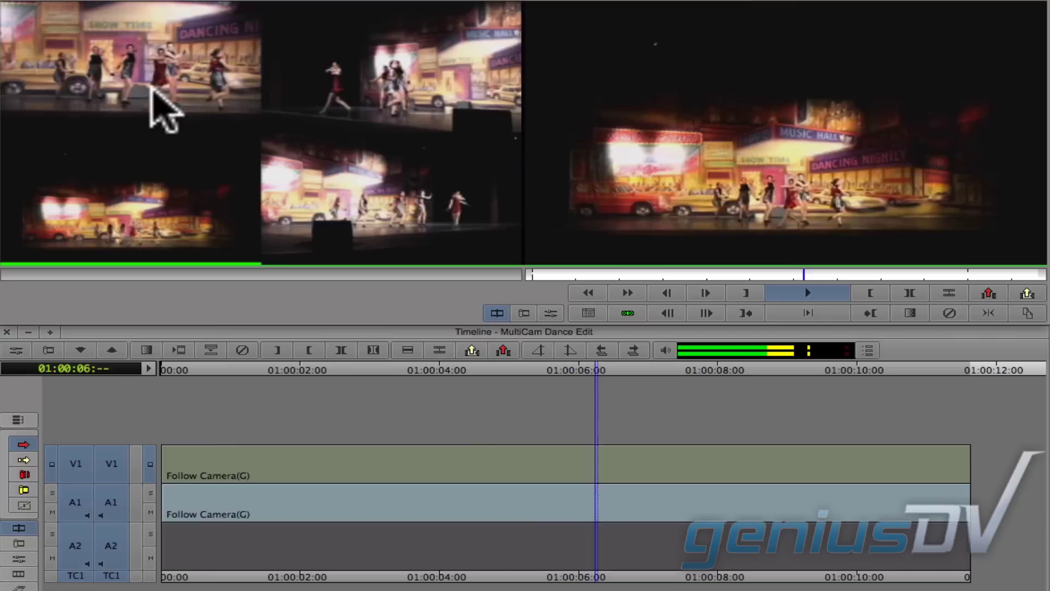
{"action": "left_click", "coordinate": [150, 68]}
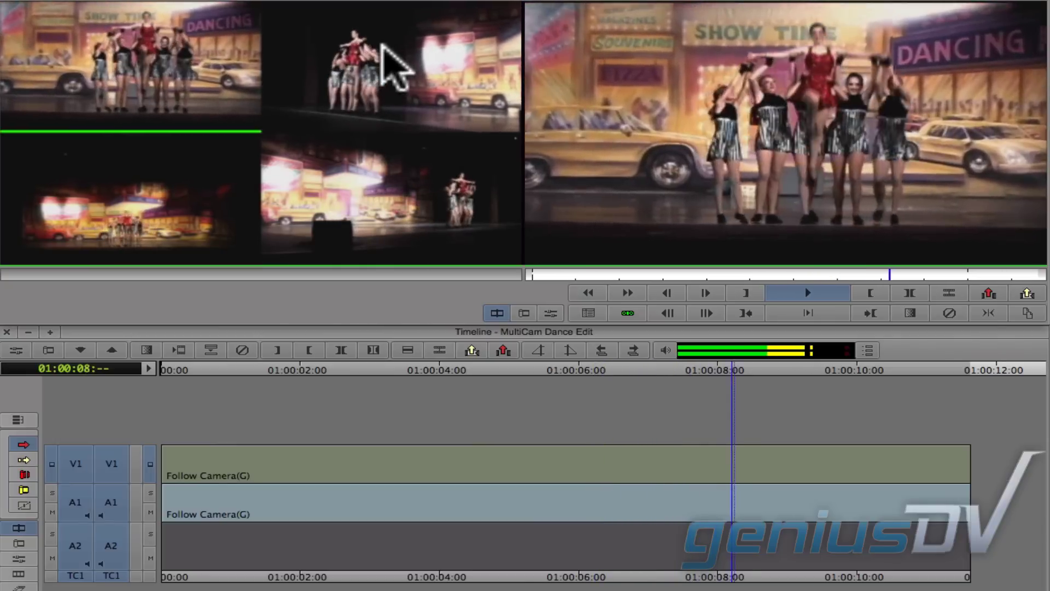
{"action": "left_click", "coordinate": [387, 62]}
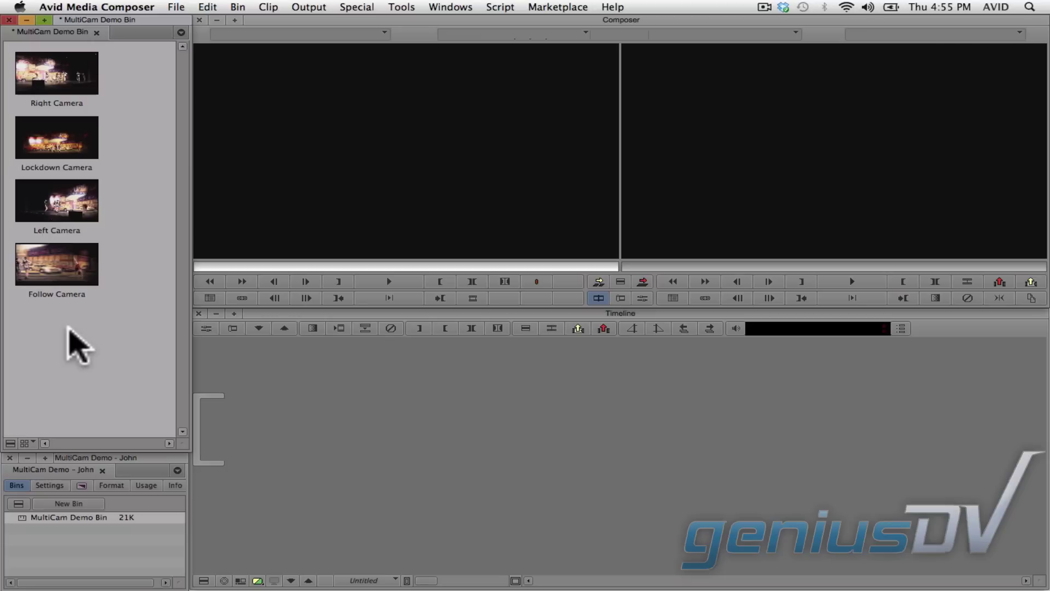
Load the Follow Camera clip and mark an IN point at its sync frame, 00;00;05;19
{"action": "left_click_drag", "start_coordinate": [66, 279], "coordinate": [339, 172]}
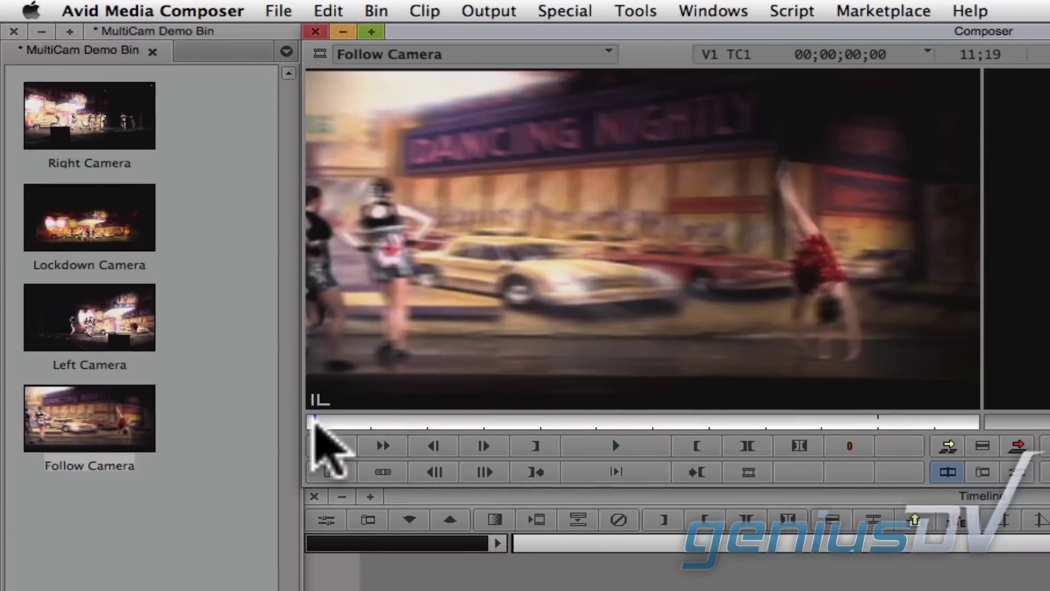
{"action": "left_click_drag", "start_coordinate": [317, 422], "coordinate": [631, 426]}
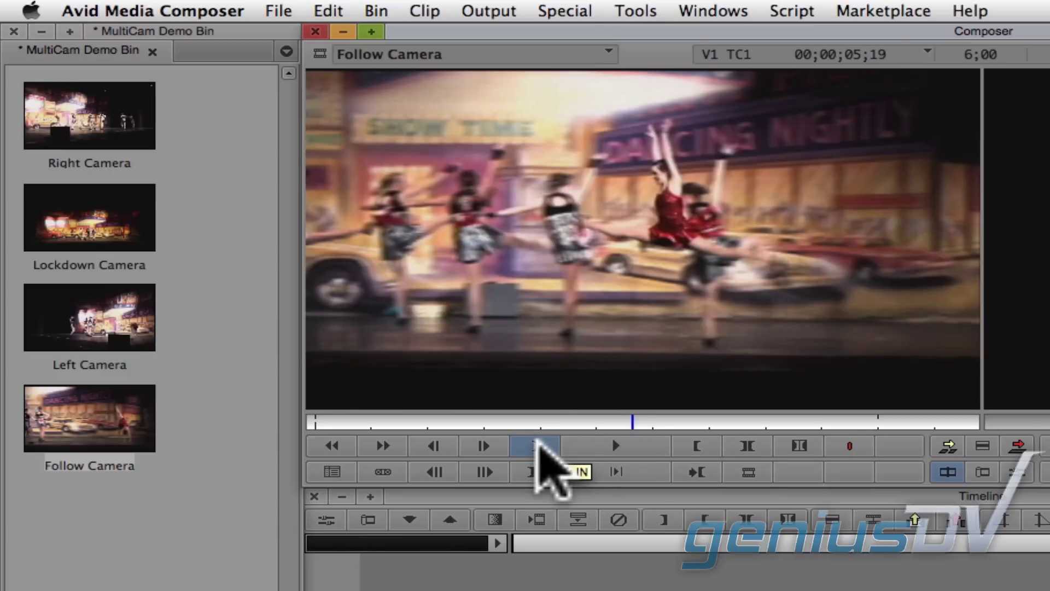
{"action": "left_click", "coordinate": [536, 445]}
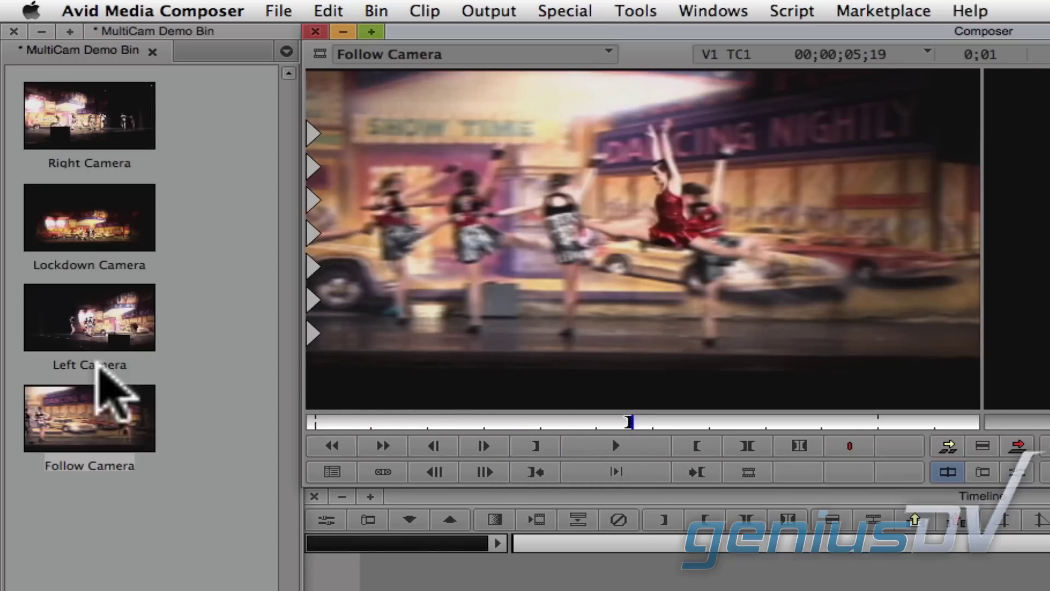
Load the Left Camera clip, then select all four camera clips in the bin
{"action": "left_click", "coordinate": [82, 318]}
{"action": "double_click", "coordinate": [83, 324]}
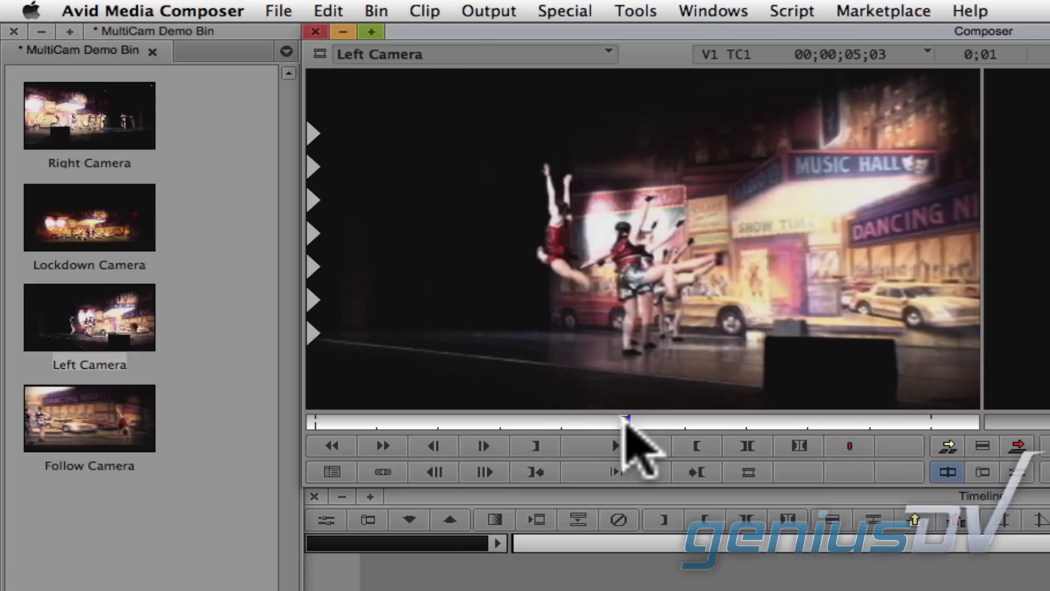
{"action": "left_click_drag", "start_coordinate": [192, 495], "coordinate": [63, 125]}
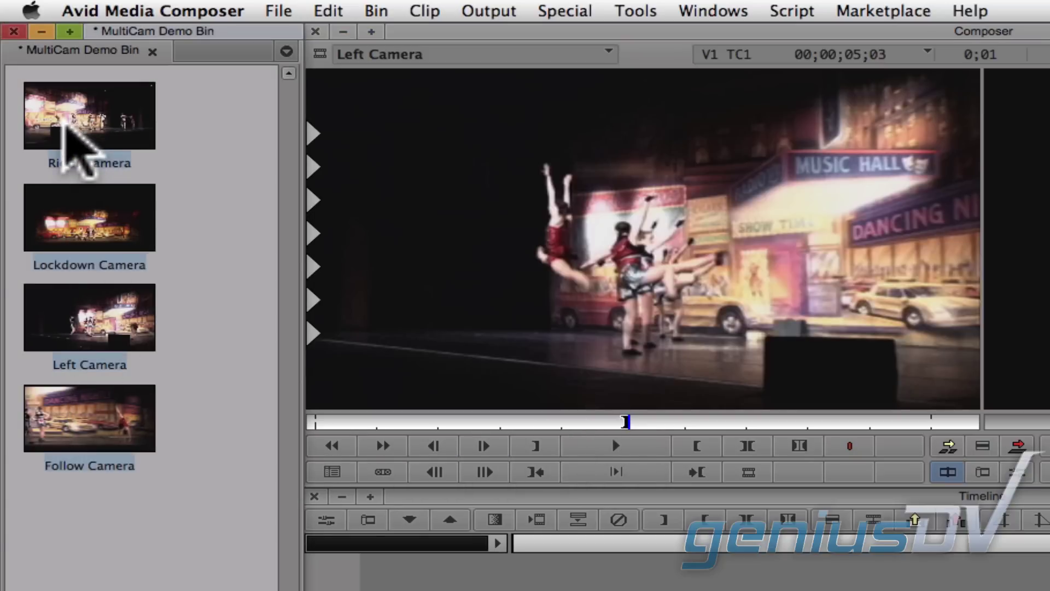
Group the four selected camera clips with Bin > Group Clips, syncing by Inpoints
{"action": "left_click", "coordinate": [369, 7]}
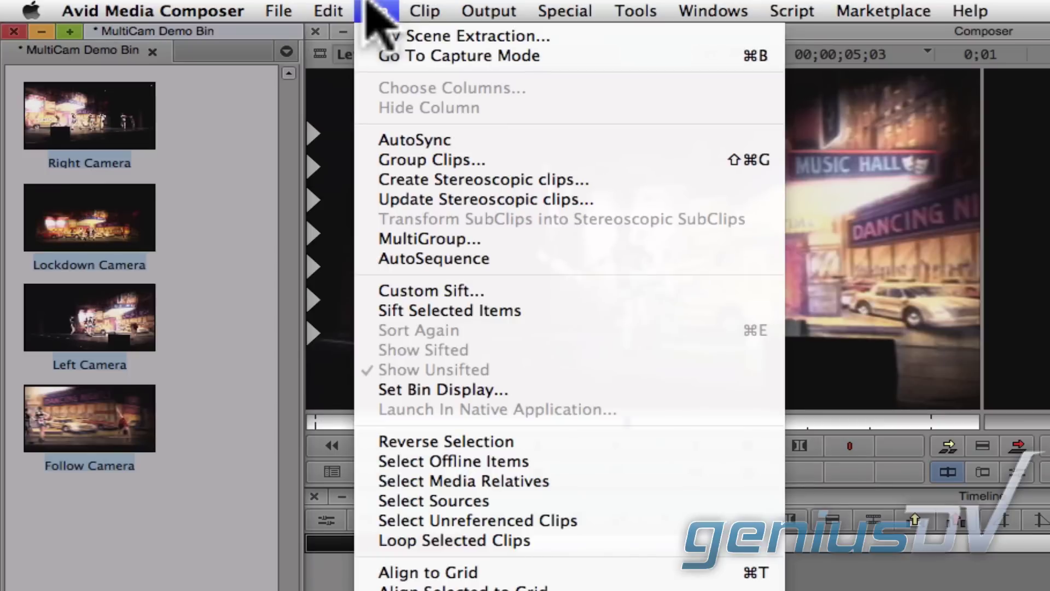
{"action": "left_click", "coordinate": [518, 159]}
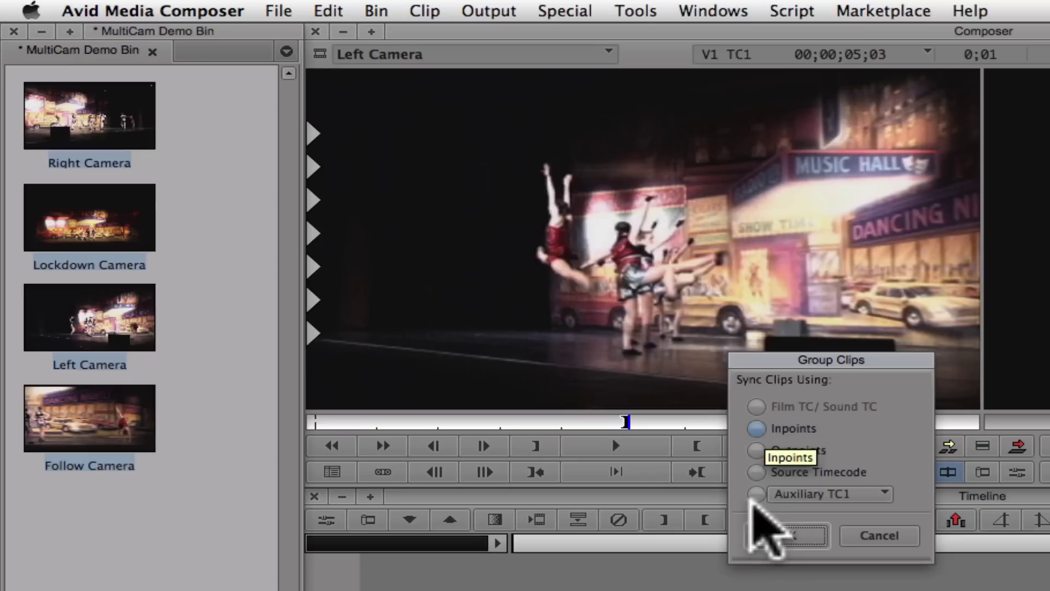
{"action": "left_click", "coordinate": [773, 531]}
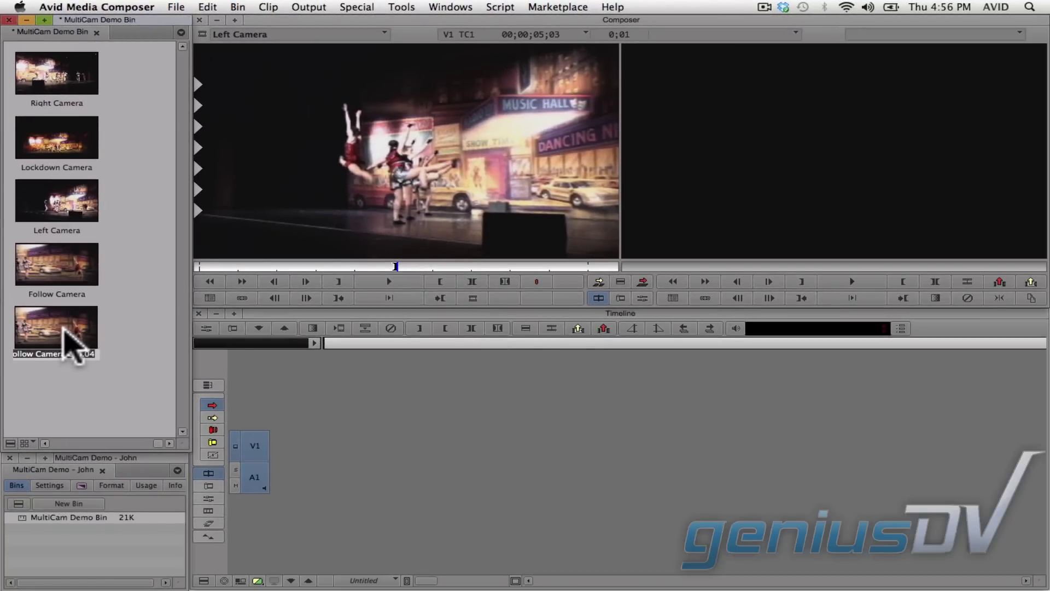
Drop Follow Camera.Grp.04 into the Timeline and name the new sequence 'MultiCam Dance Edit'
{"action": "left_click_drag", "start_coordinate": [51, 324], "coordinate": [499, 421]}
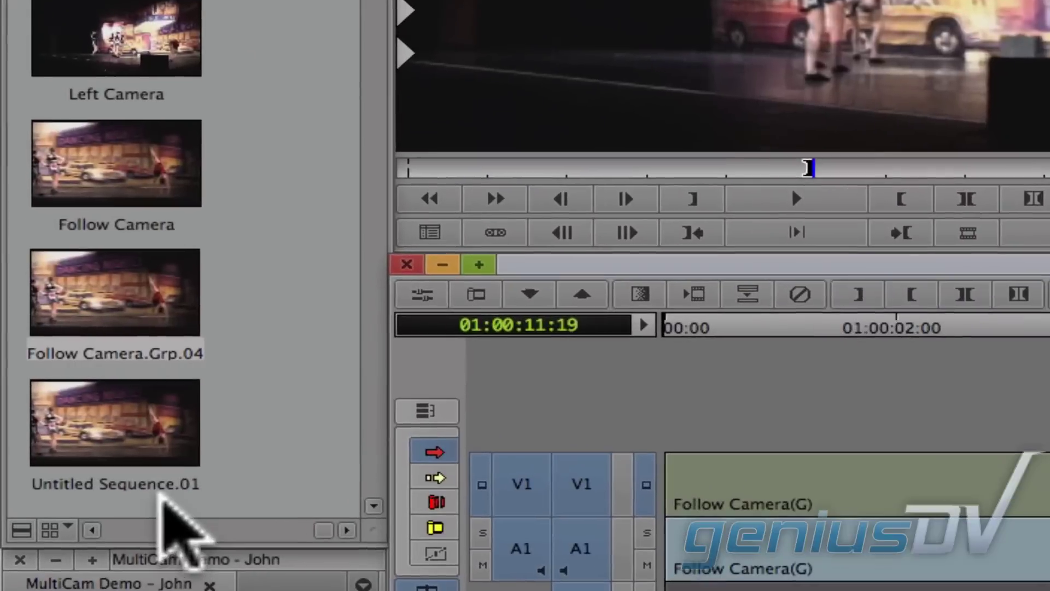
{"action": "left_click", "coordinate": [75, 416]}
{"action": "type", "text": "Mu"}
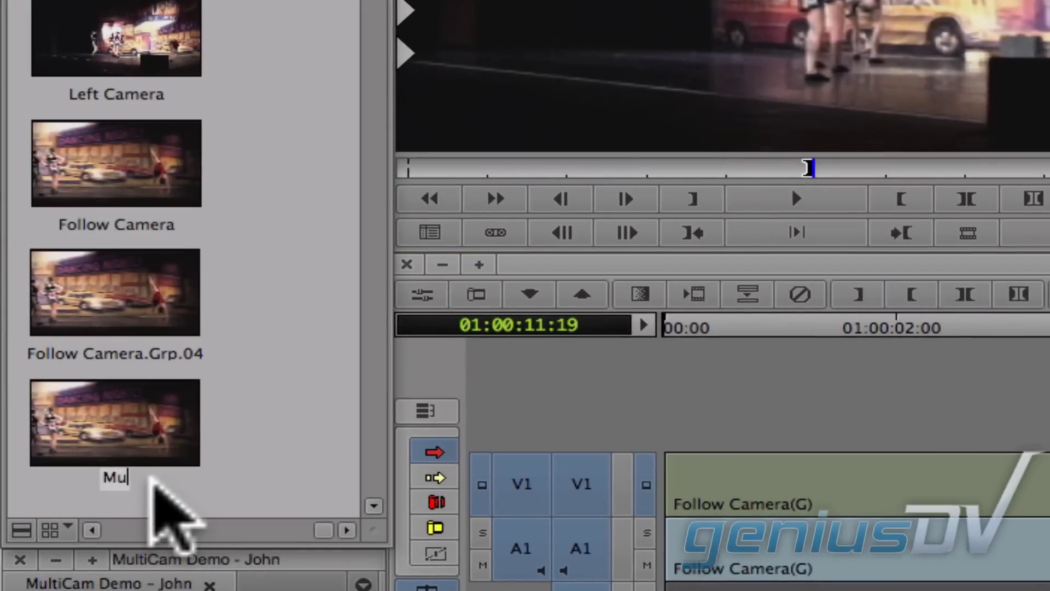
{"action": "type", "text": "ltiCam Dance Edit"}
{"action": "key", "text": "Return"}
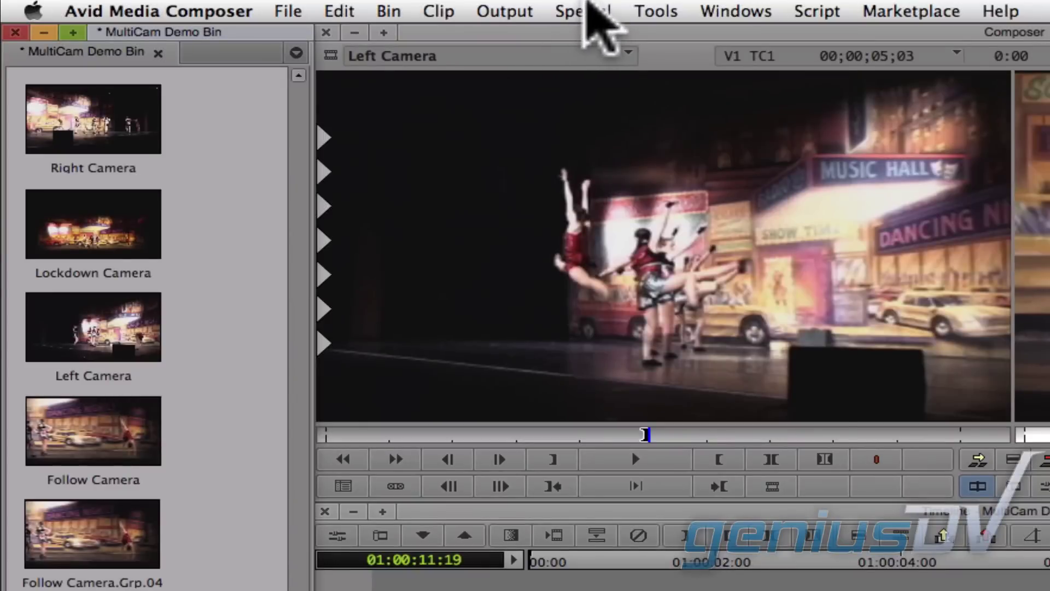
Turn on MultiCamera Mode to show the quad split and park the sequence near 01:00:04:20
{"action": "left_click", "coordinate": [580, 11]}
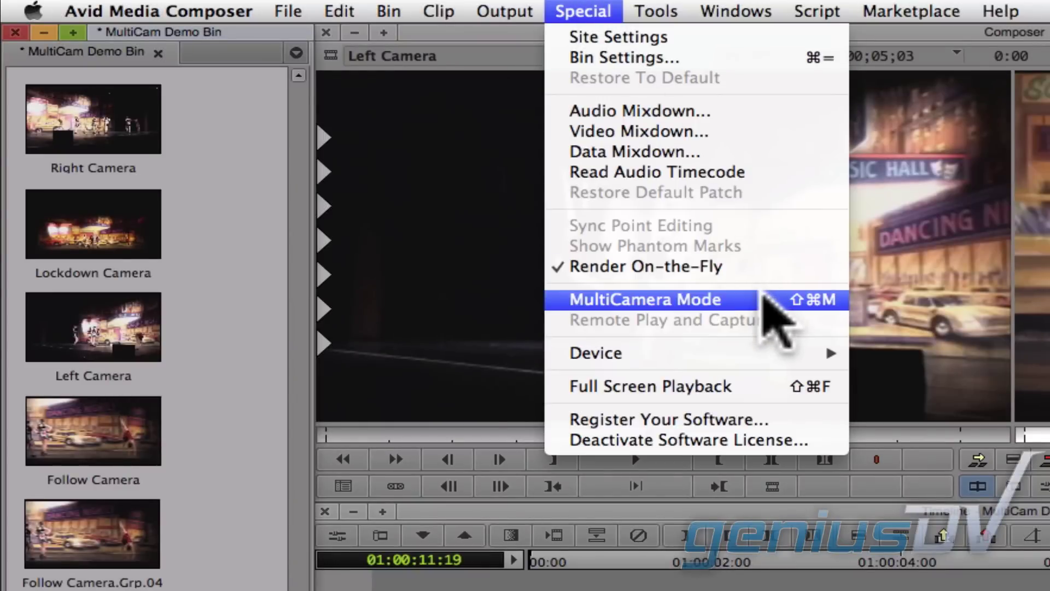
{"action": "left_click", "coordinate": [763, 298]}
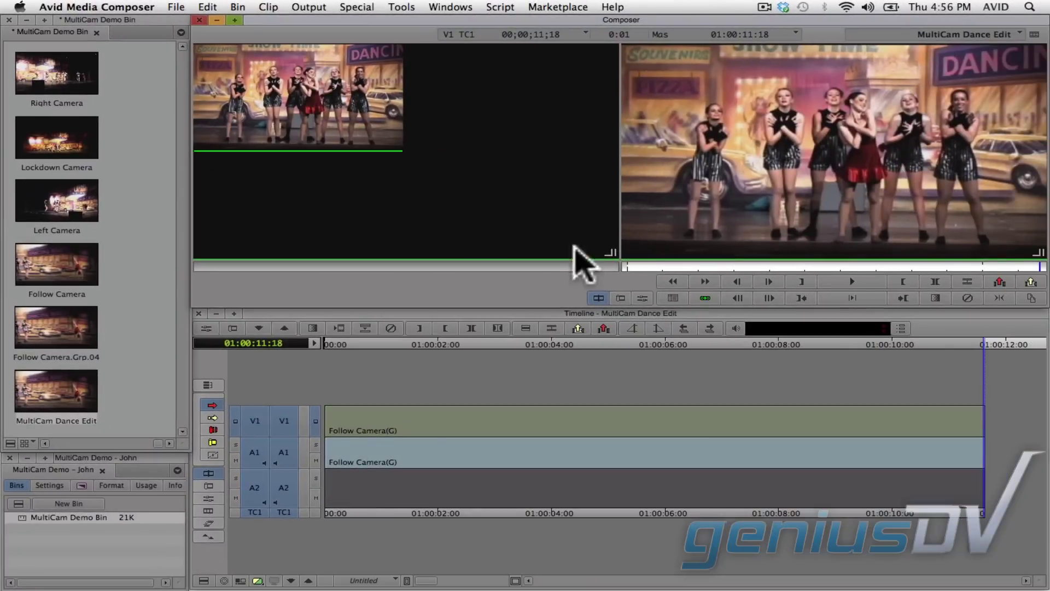
{"action": "left_click", "coordinate": [938, 513]}
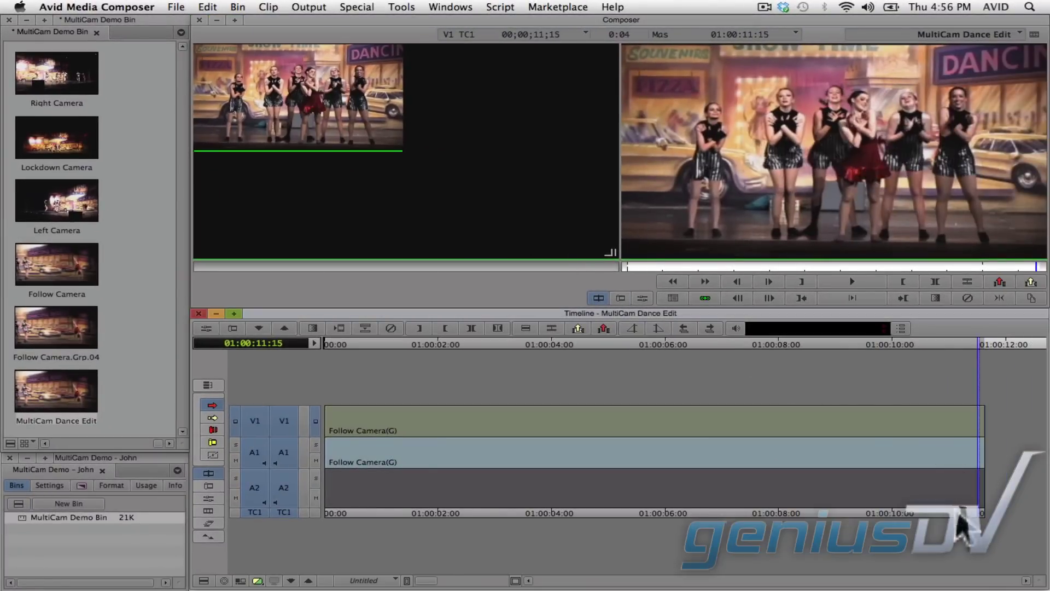
{"action": "left_click_drag", "start_coordinate": [910, 515], "coordinate": [318, 505]}
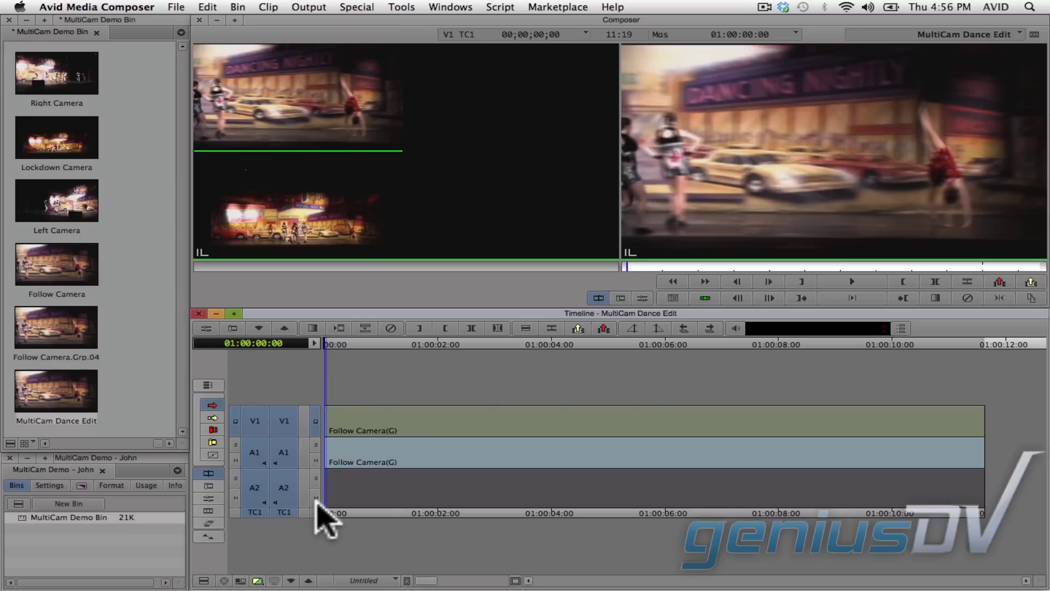
Play the sequence and cut live between the top-right, bottom-right, bottom-left and top-left angles
{"action": "left_click", "coordinate": [846, 278]}
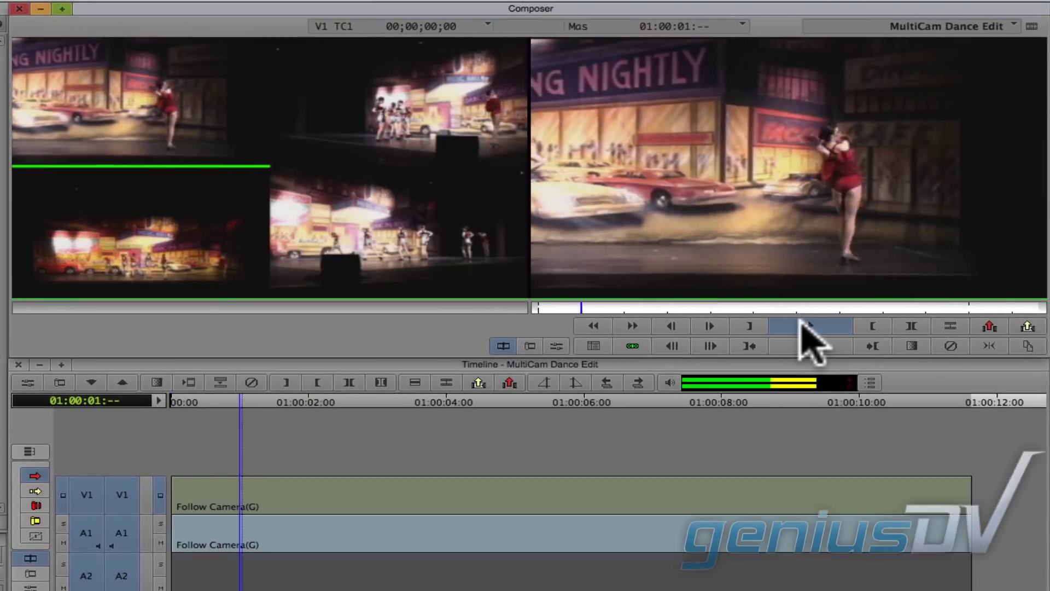
{"action": "left_click", "coordinate": [391, 117]}
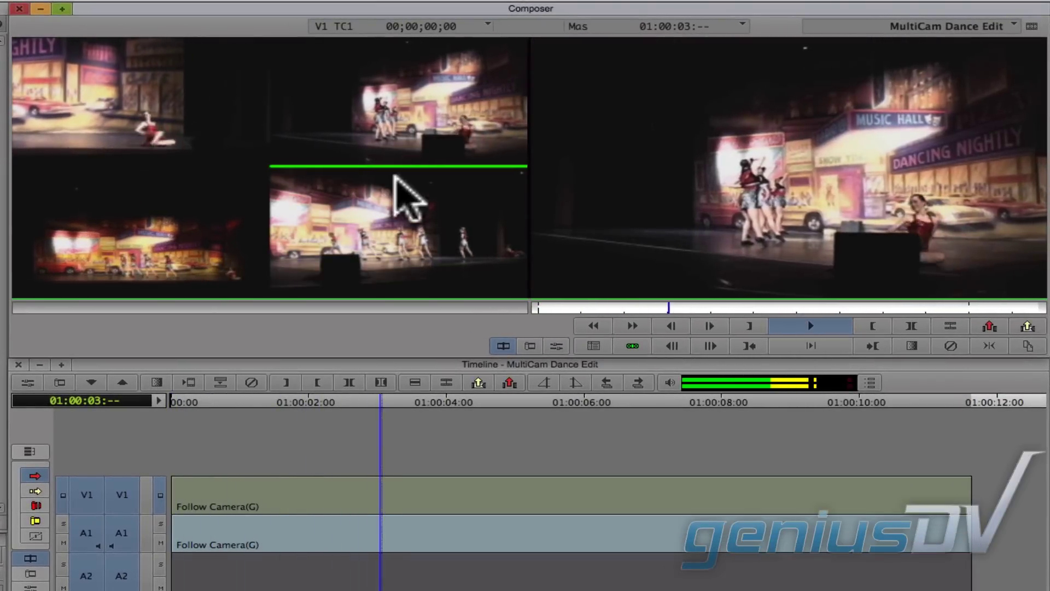
{"action": "left_click", "coordinate": [398, 226]}
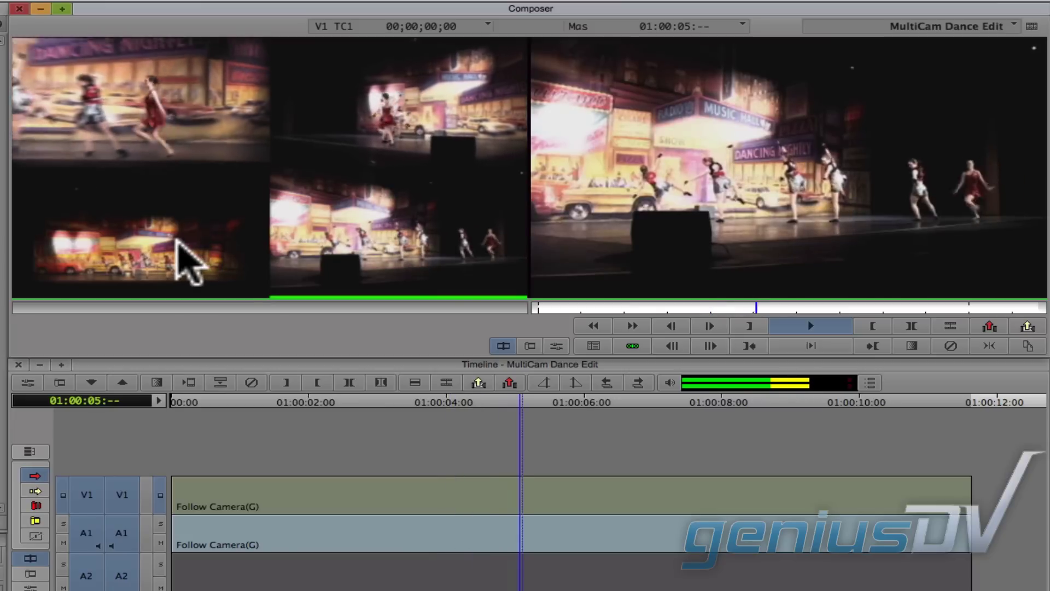
{"action": "left_click", "coordinate": [177, 243]}
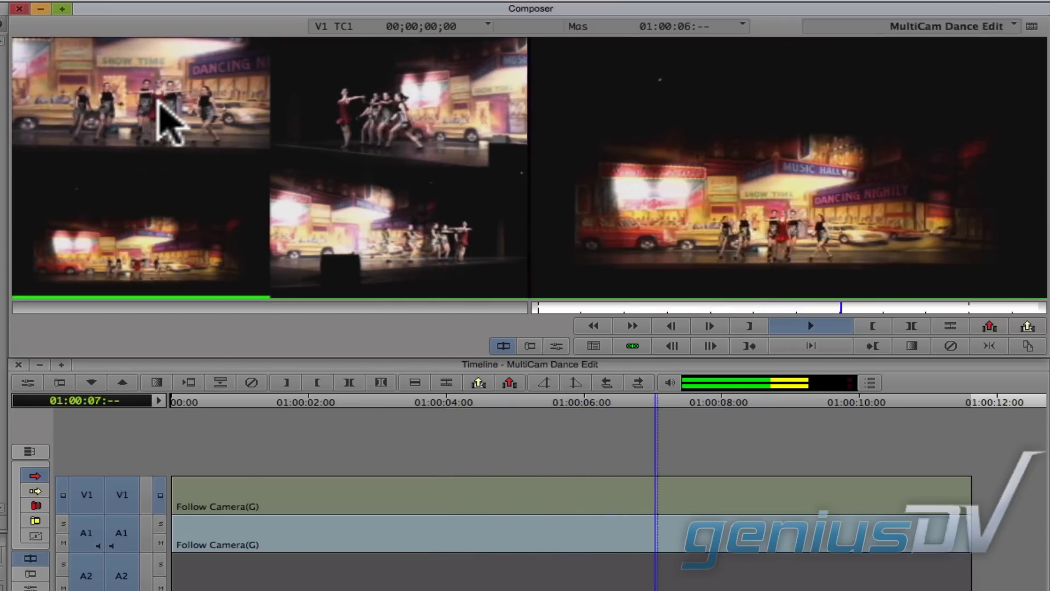
{"action": "left_click", "coordinate": [252, 99]}
{"action": "left_click", "coordinate": [389, 83]}
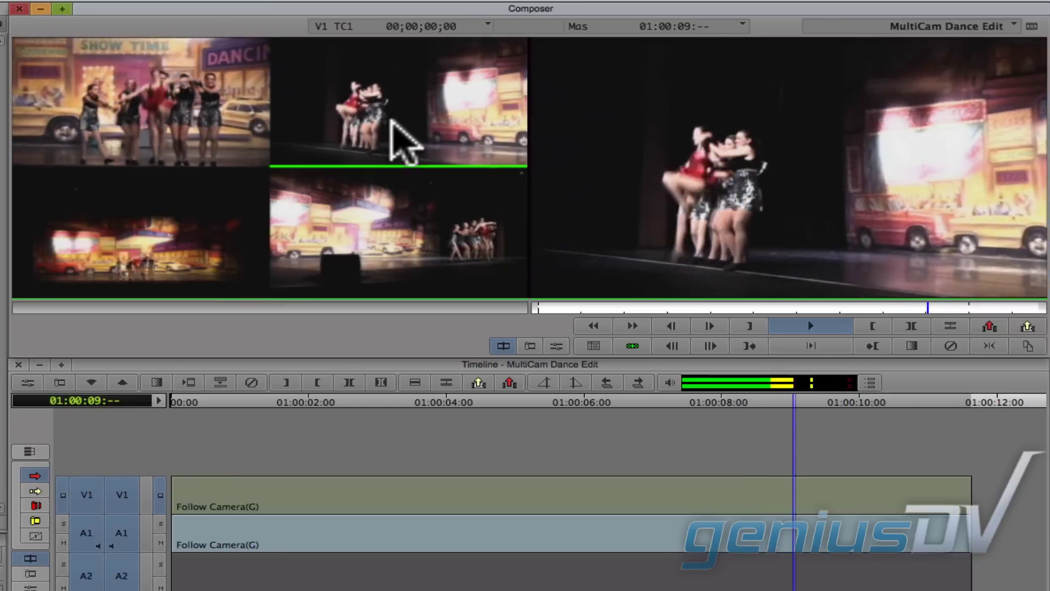
{"action": "left_click", "coordinate": [405, 216]}
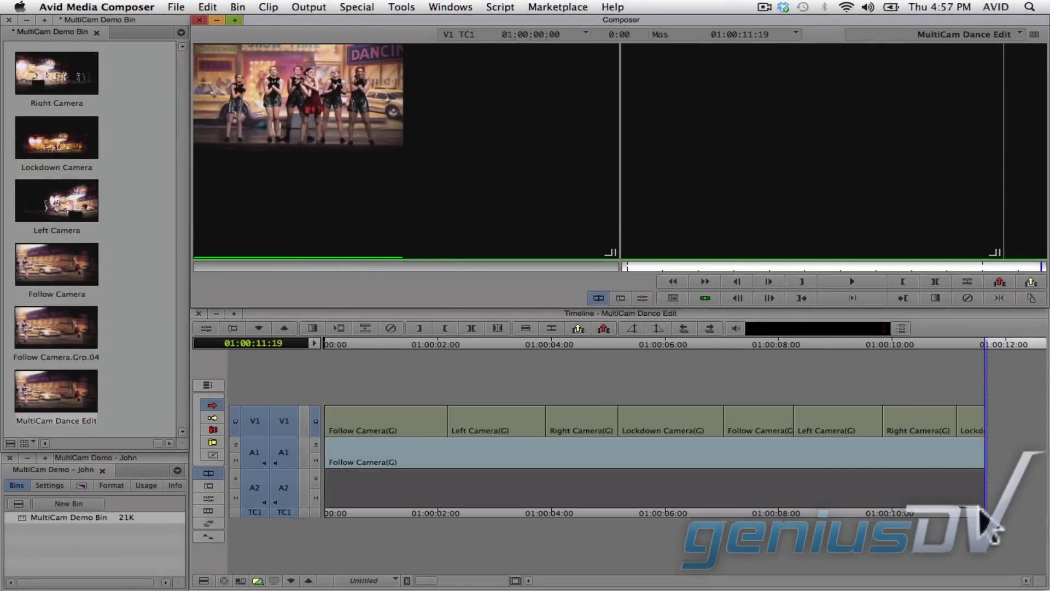
Park at 01:00:05:04 and switch that shot to the Follow Camera angle
{"action": "left_click_drag", "start_coordinate": [981, 511], "coordinate": [600, 483]}
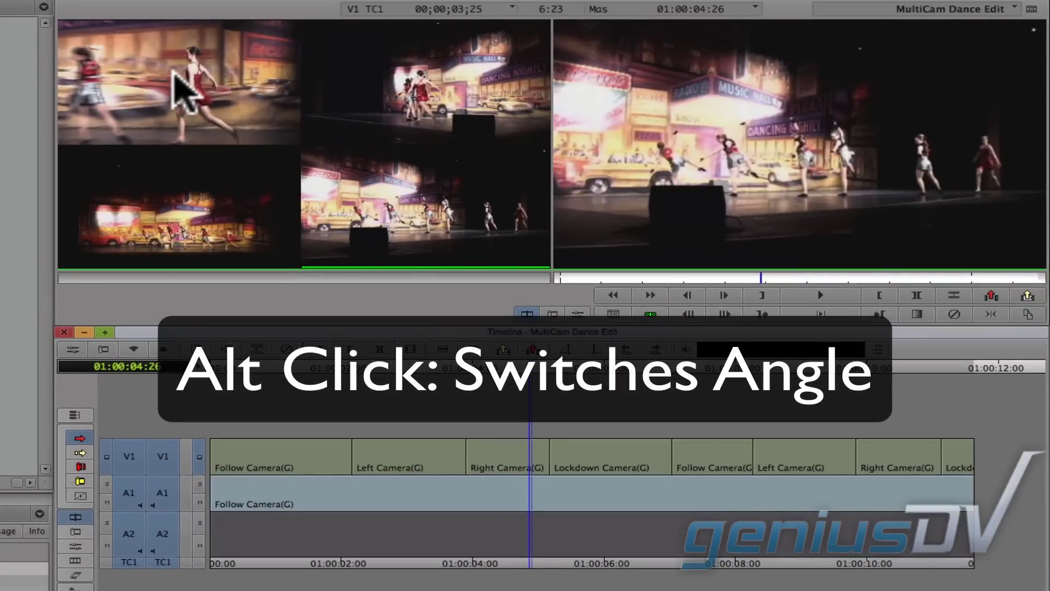
{"action": "left_click", "coordinate": [174, 71], "text": "alt"}
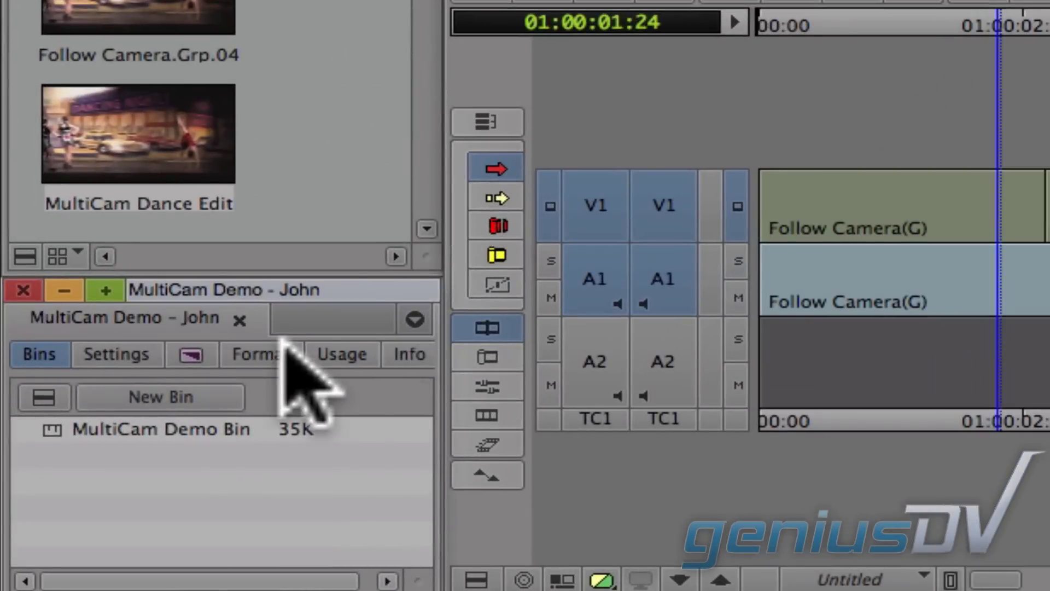
Set the Composer settings to Always Display Two Rows of Data
{"action": "left_click", "coordinate": [126, 352]}
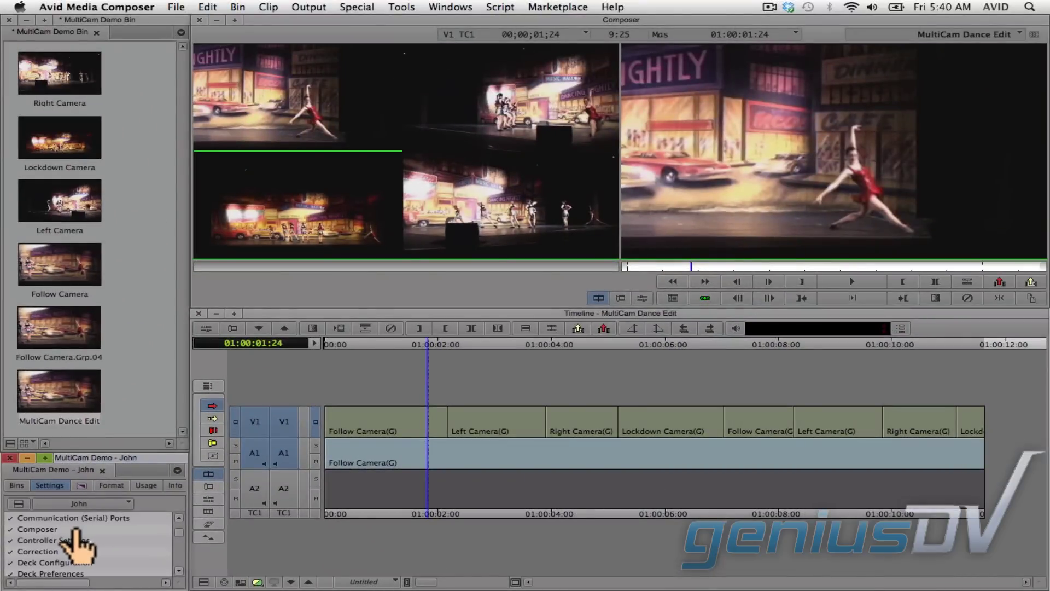
{"action": "double_click", "coordinate": [76, 530]}
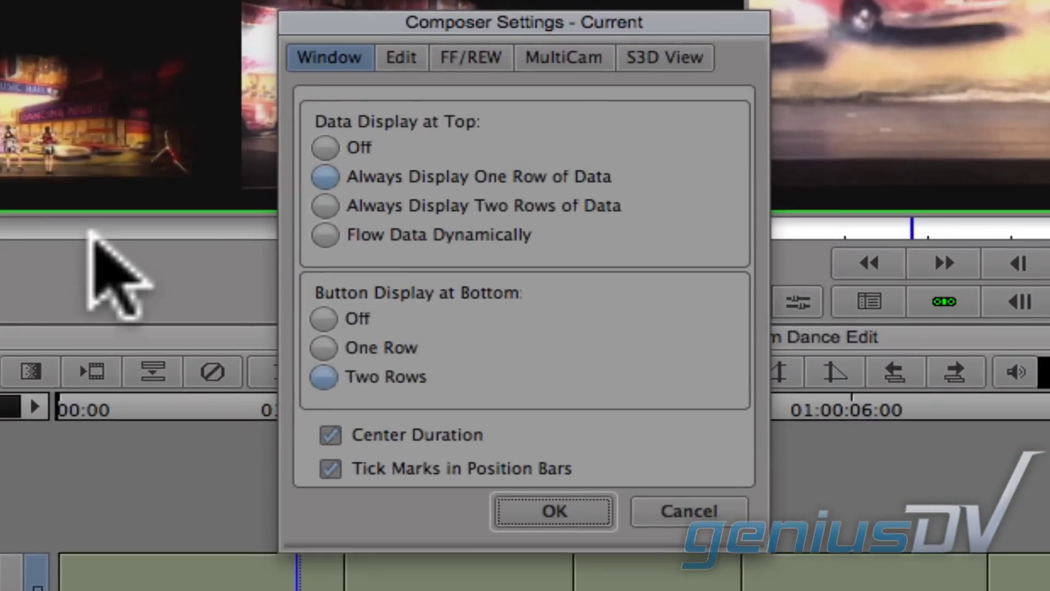
{"action": "left_click", "coordinate": [327, 207]}
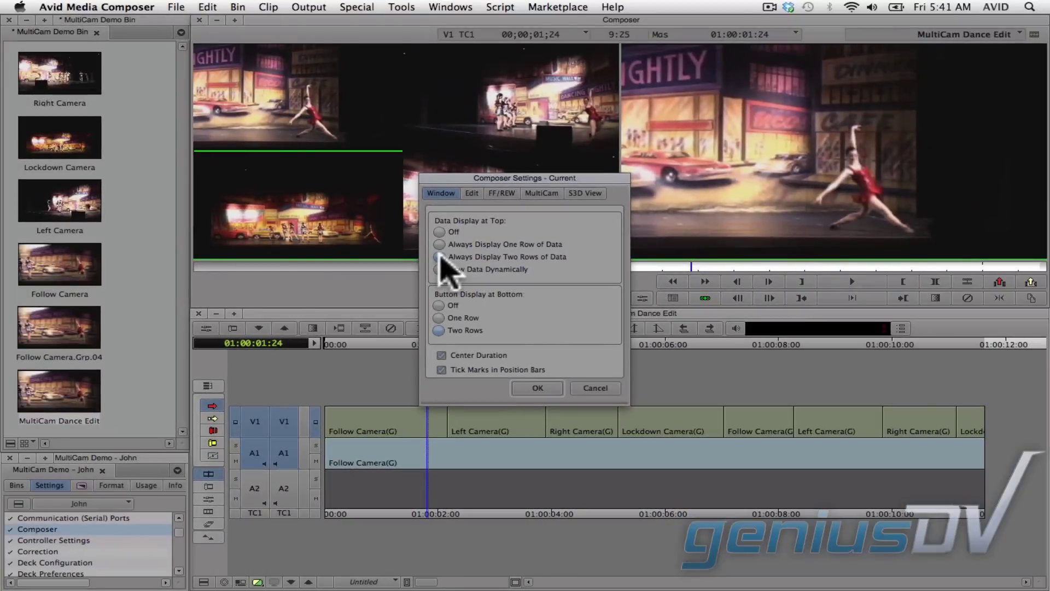
{"action": "left_click", "coordinate": [552, 389]}
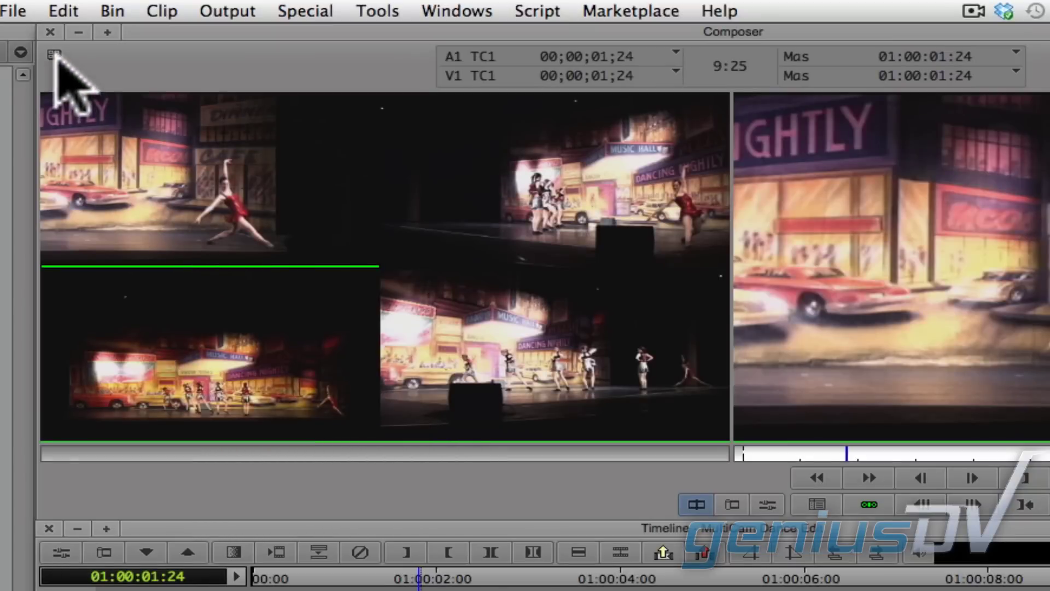
Choose Lockdown Camera for the A1 track from the Composer's camera-angle menu
{"action": "left_click", "coordinate": [54, 55]}
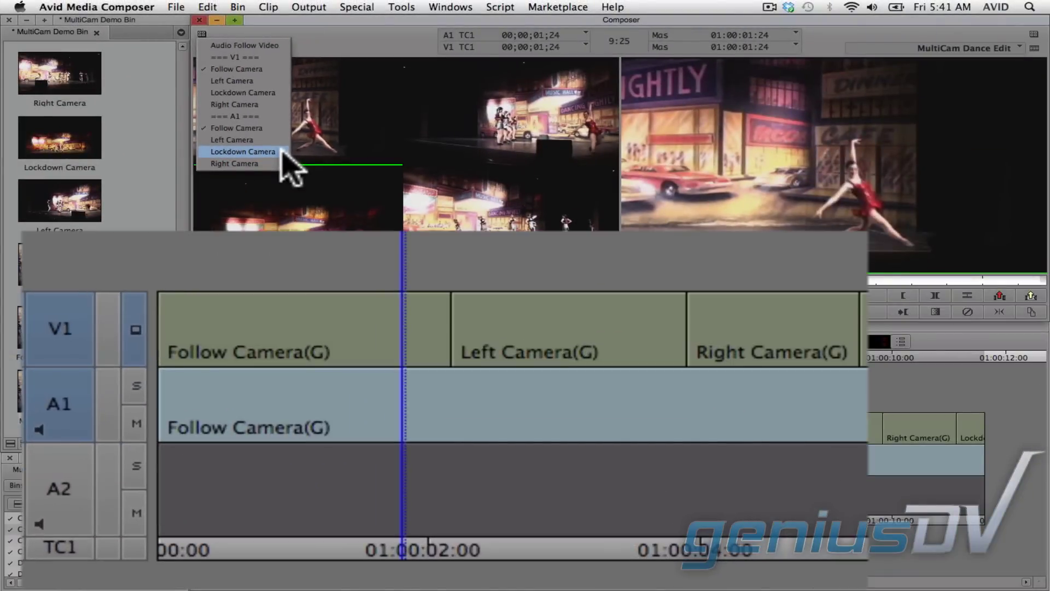
{"action": "left_click", "coordinate": [282, 153]}
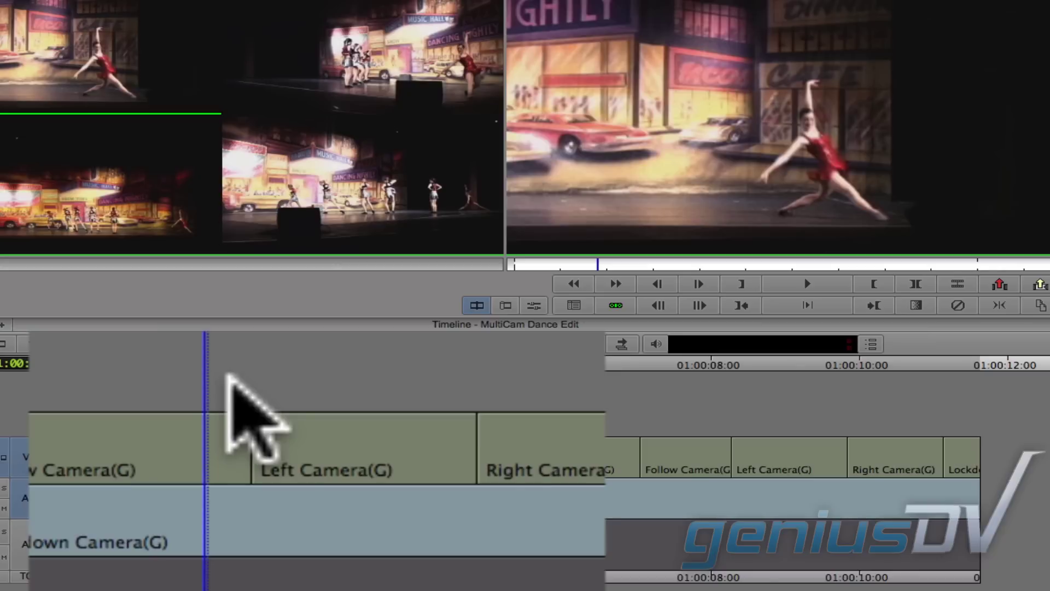
Select the Follow-to-Left Camera edit point in Trim mode and roll it 11 frames earlier
{"action": "left_click_drag", "start_coordinate": [228, 377], "coordinate": [286, 537]}
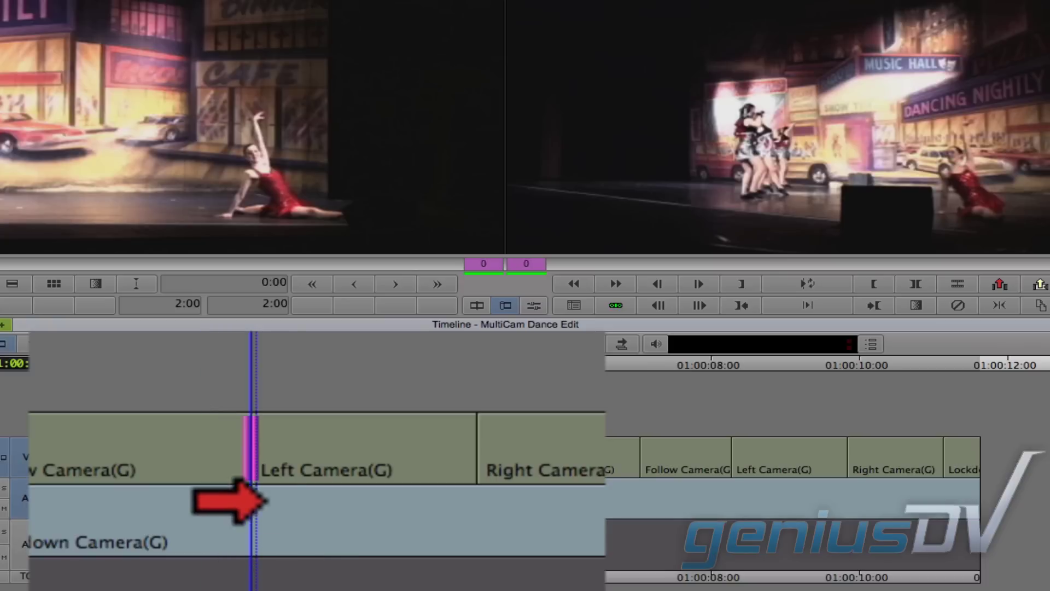
{"action": "left_click_drag", "start_coordinate": [251, 464], "coordinate": [198, 463]}
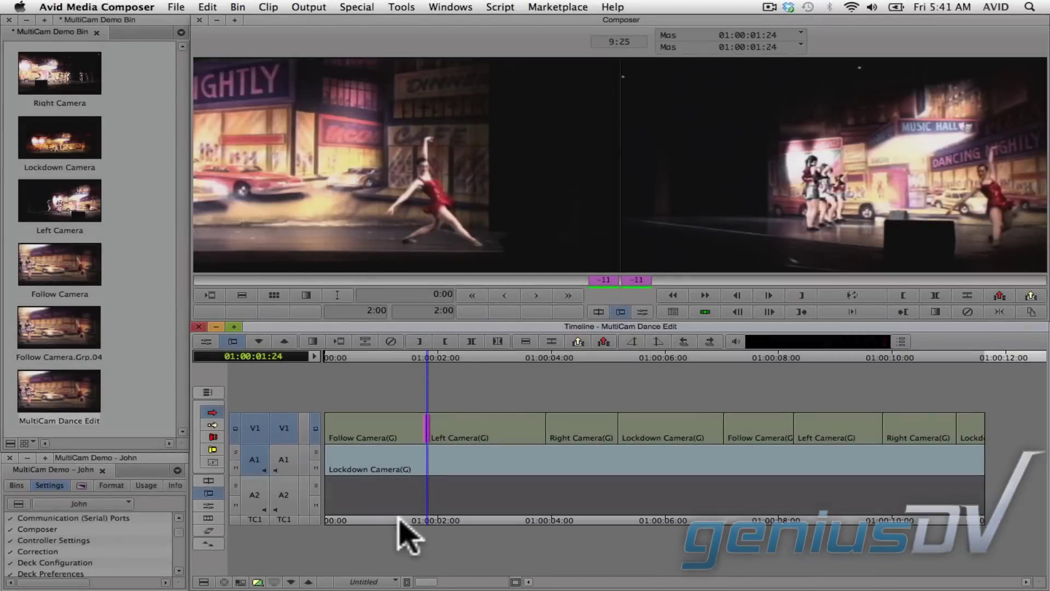
Exit Trim mode and play MultiCam Dance Edit from its start to review the rolled cut
{"action": "left_click", "coordinate": [400, 520]}
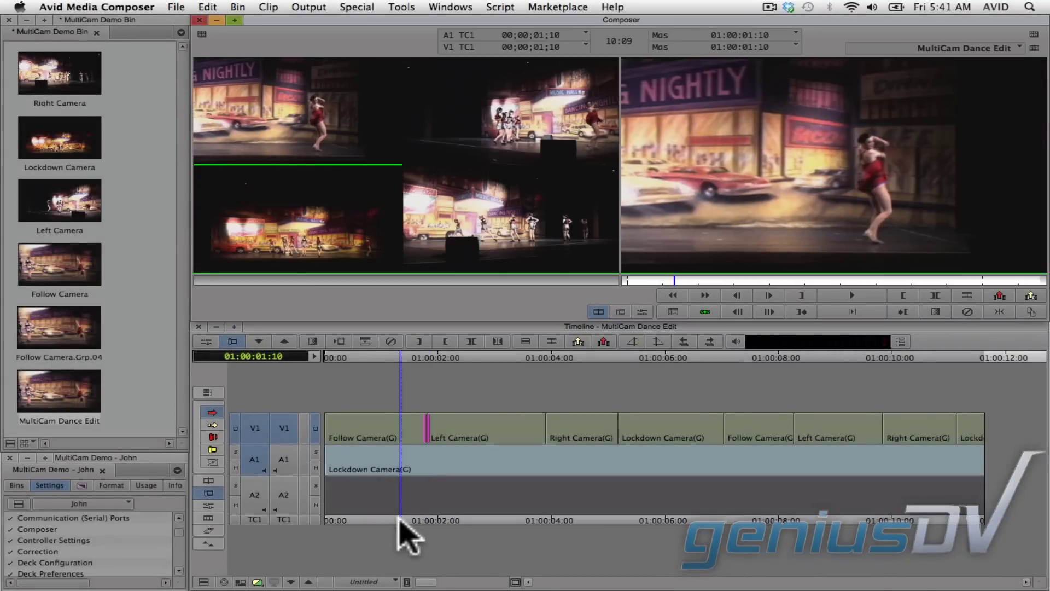
{"action": "left_click_drag", "start_coordinate": [399, 519], "coordinate": [311, 519]}
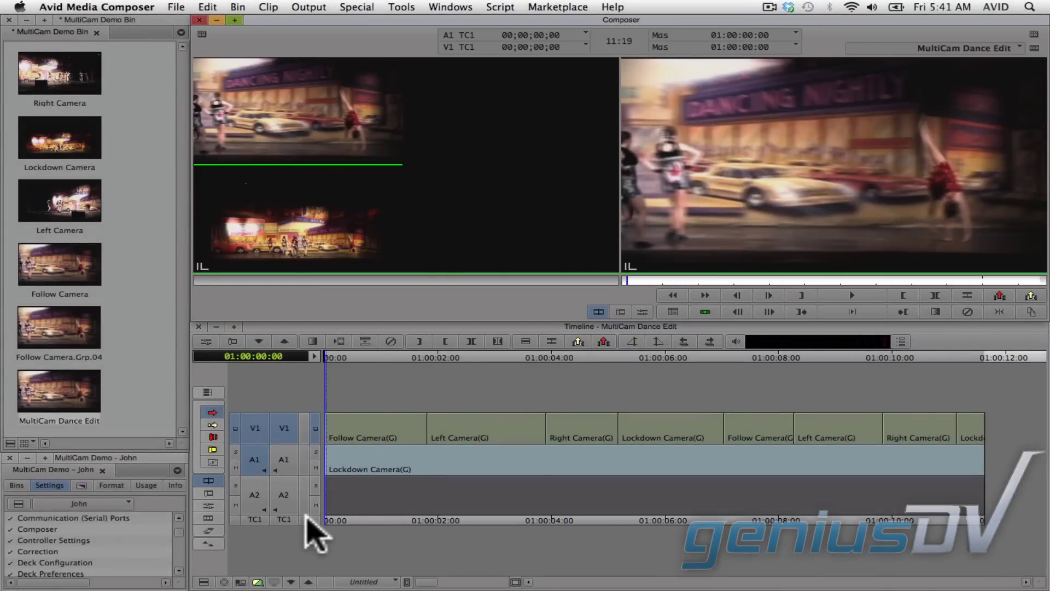
{"action": "key", "text": "space"}
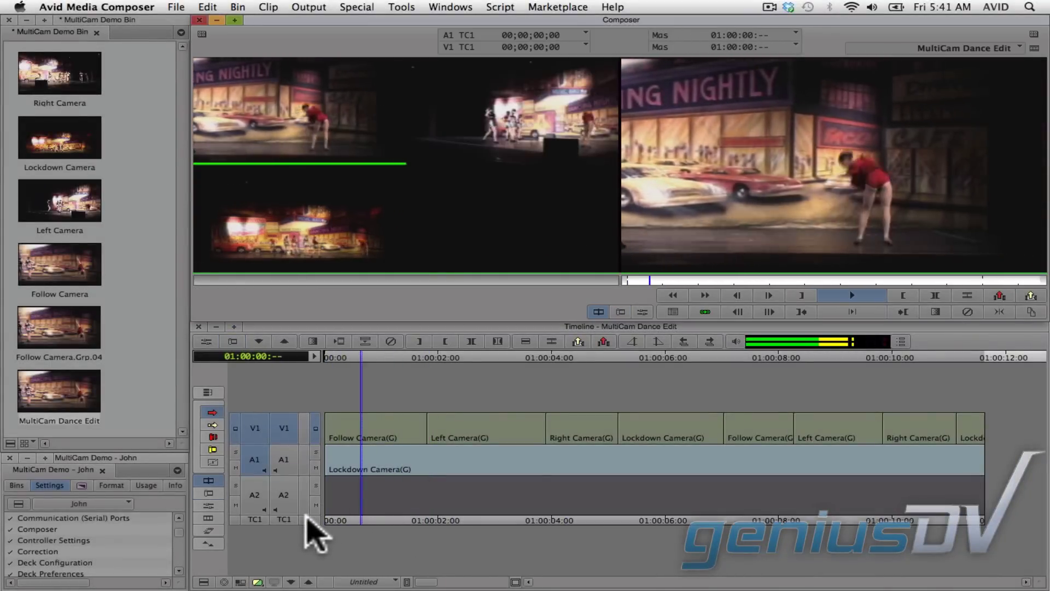